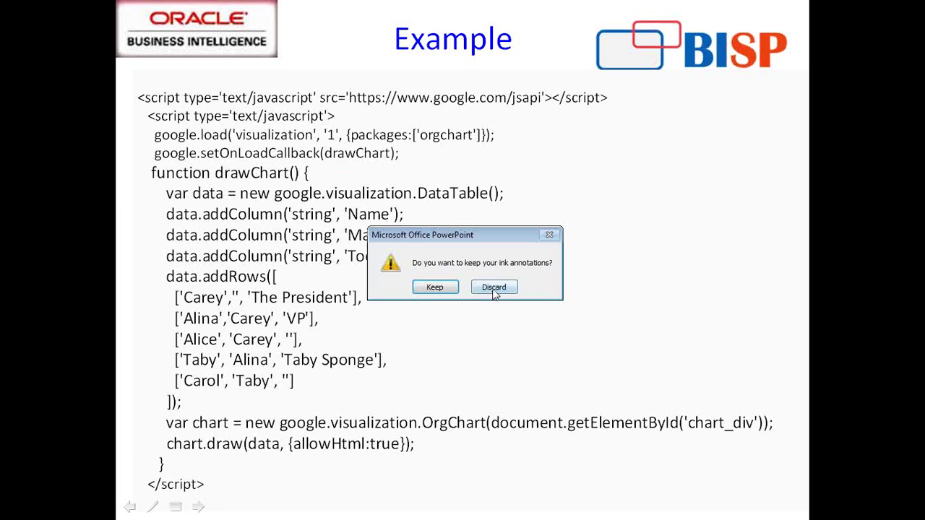
End the slide show without keeping annotations and bring up the Org_Chart file's options in Documents.
{"action": "left_click", "coordinate": [493, 288]}
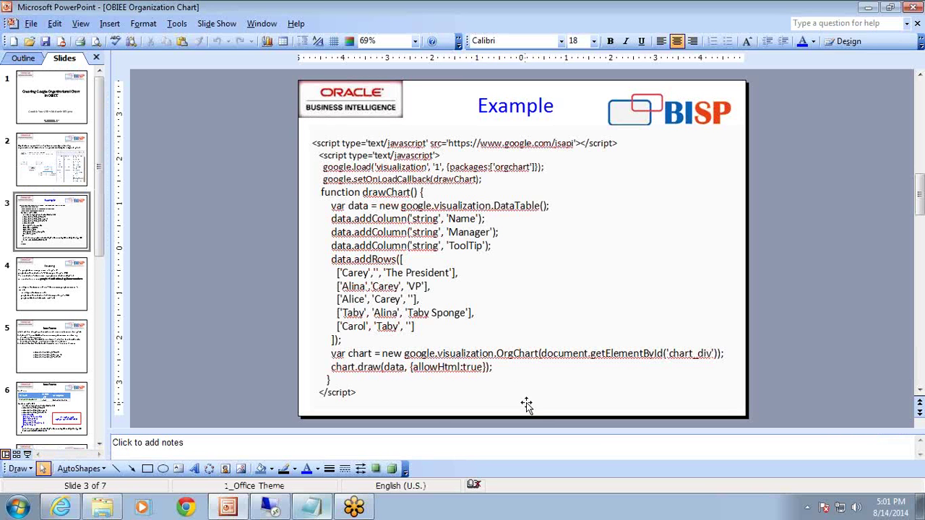
{"action": "left_click", "coordinate": [368, 394]}
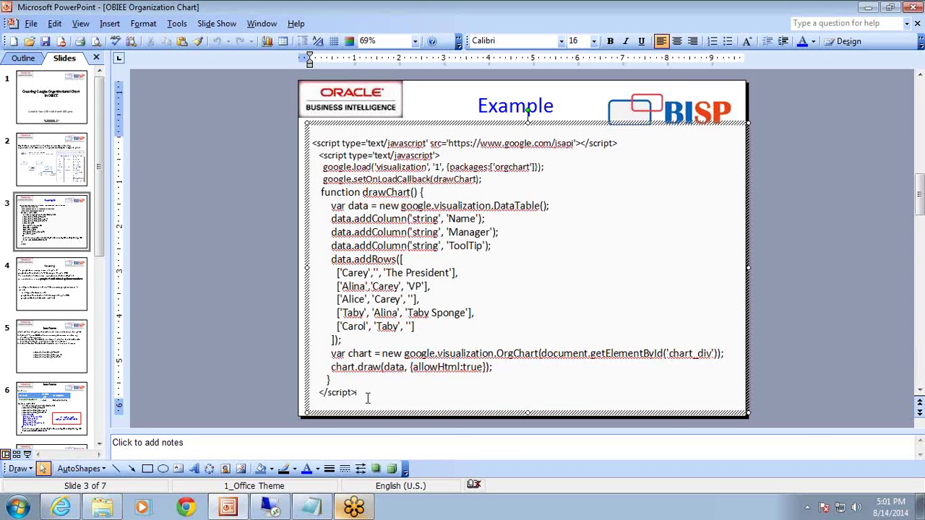
{"action": "left_click", "coordinate": [101, 508]}
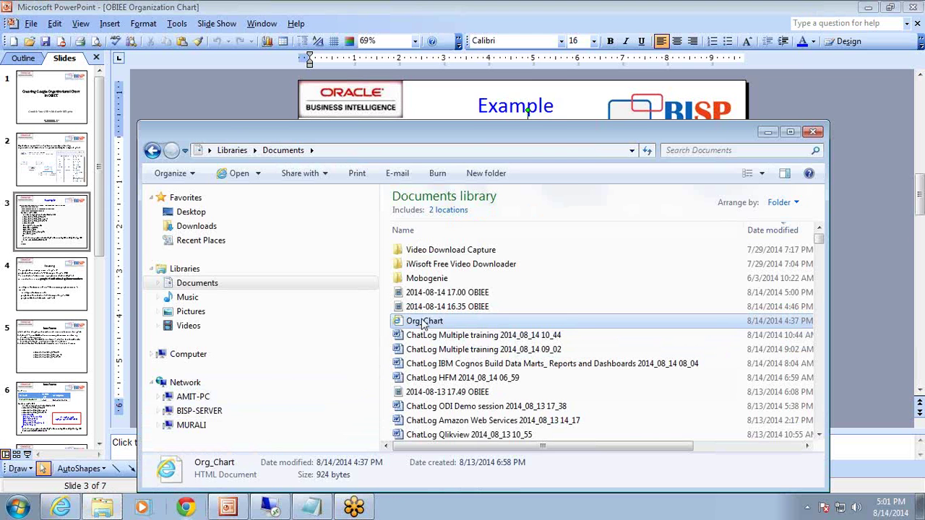
{"action": "right_click", "coordinate": [424, 323]}
Open Org_Chart as plain text in Notepad, maximized to full screen.
{"action": "mouse_move", "coordinate": [505, 135]}
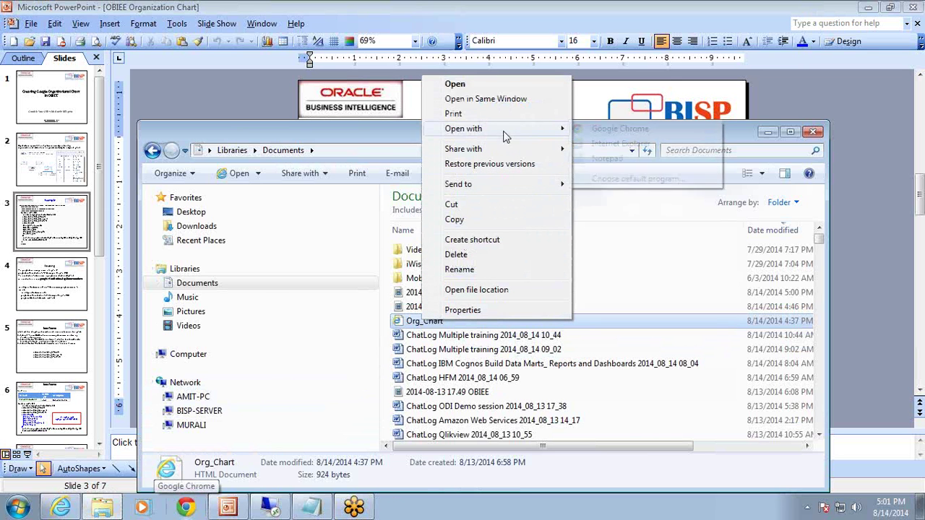
{"action": "left_click", "coordinate": [608, 159]}
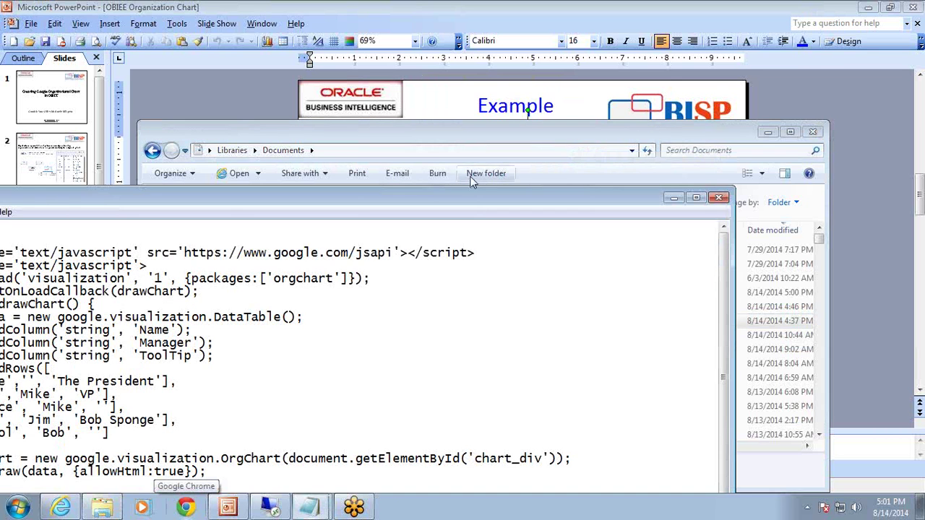
{"action": "double_click", "coordinate": [423, 193]}
Highlight the script code and the Jim-through-Carol data rows, then minimize Notepad.
{"action": "left_click_drag", "start_coordinate": [31, 62], "coordinate": [180, 318]}
{"action": "left_click", "coordinate": [172, 271]}
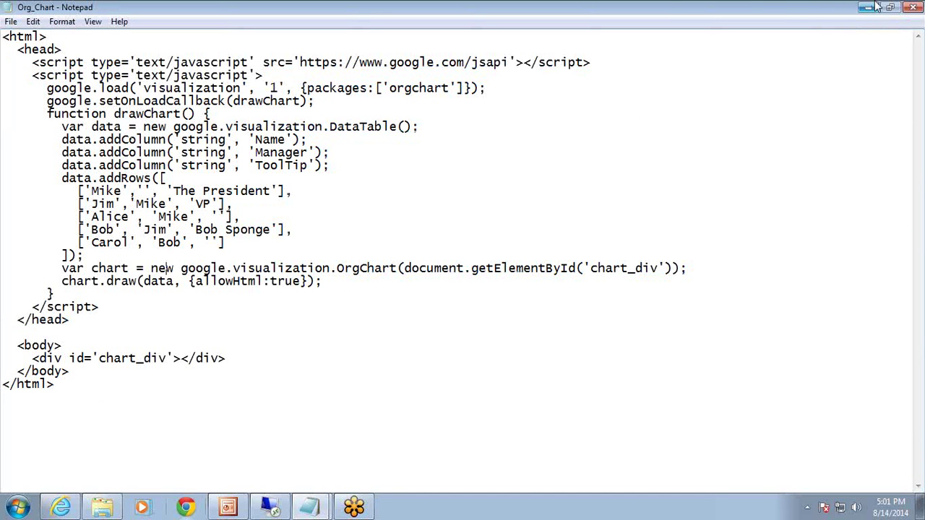
{"action": "left_click_drag", "start_coordinate": [239, 245], "coordinate": [2, 197]}
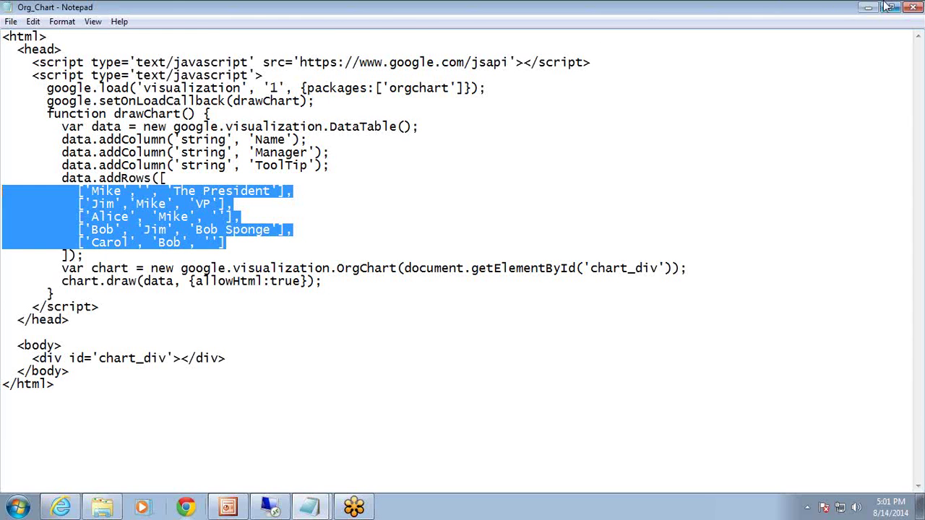
{"action": "left_click", "coordinate": [914, 8]}
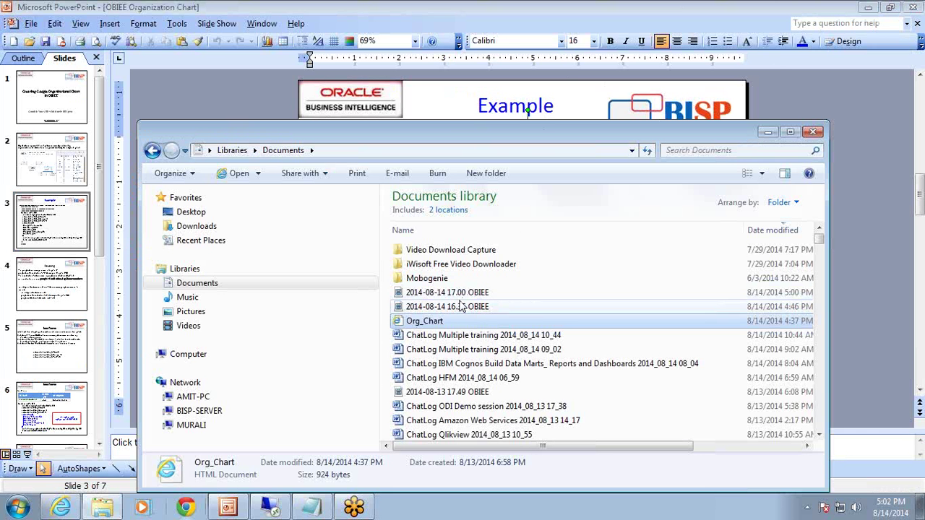
View Org_Chart.html in Internet Explorer with blocked content allowed, then return to the slides.
{"action": "double_click", "coordinate": [445, 320]}
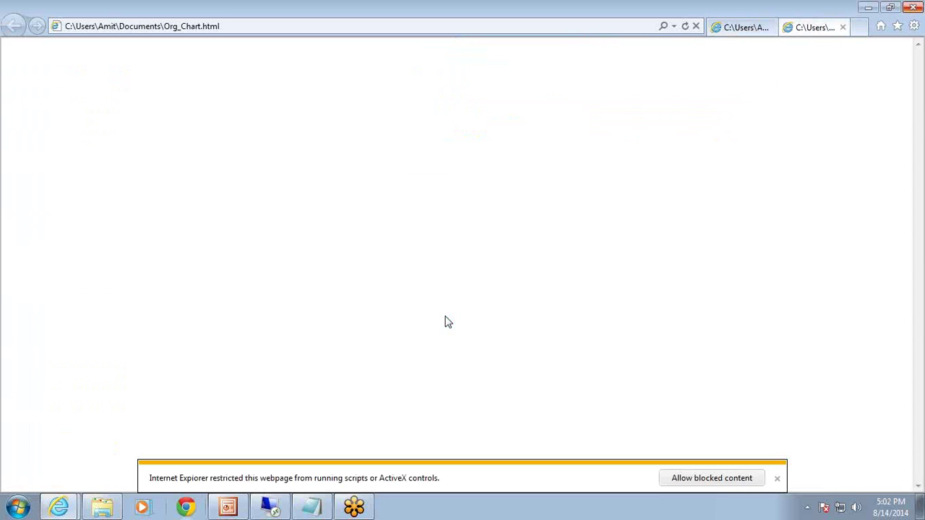
{"action": "left_click", "coordinate": [697, 477]}
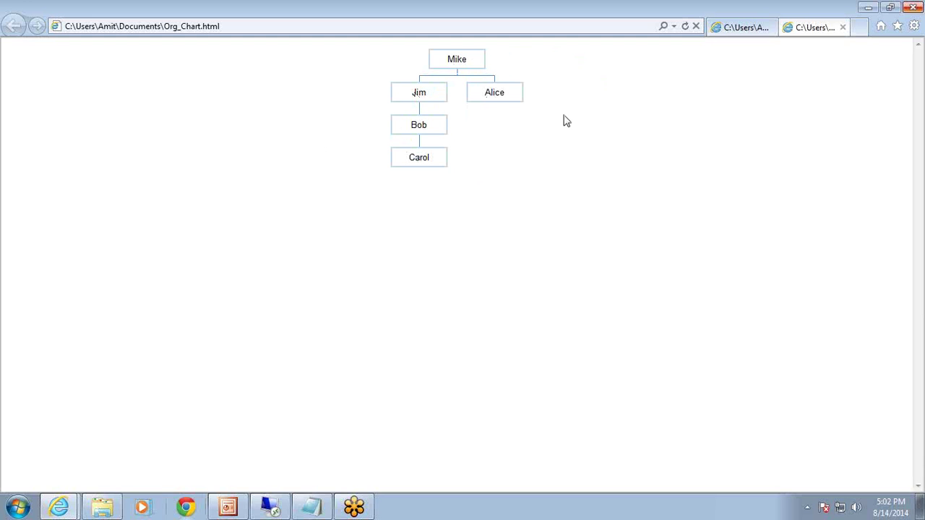
{"action": "left_click", "coordinate": [843, 26]}
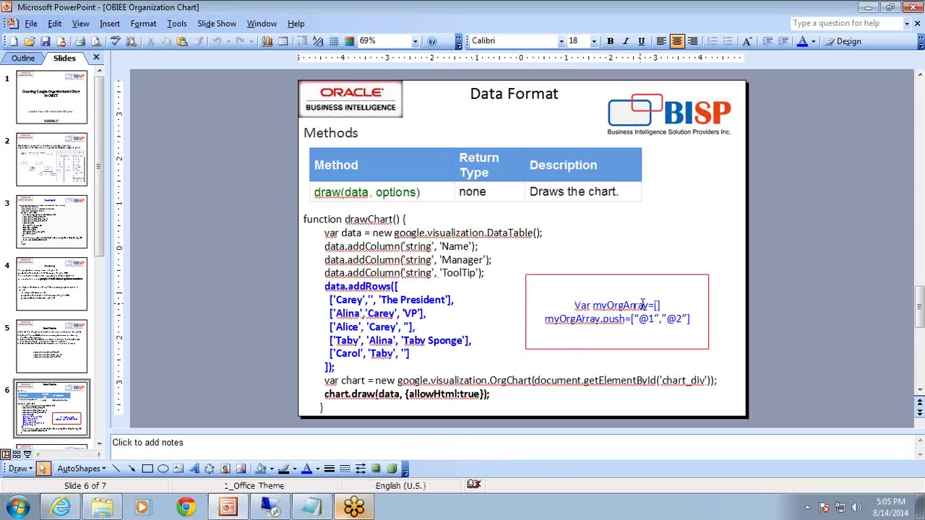
Start a new OBIEE analysis based on the A - Sample Sales subject area.
{"action": "left_click", "coordinate": [270, 508]}
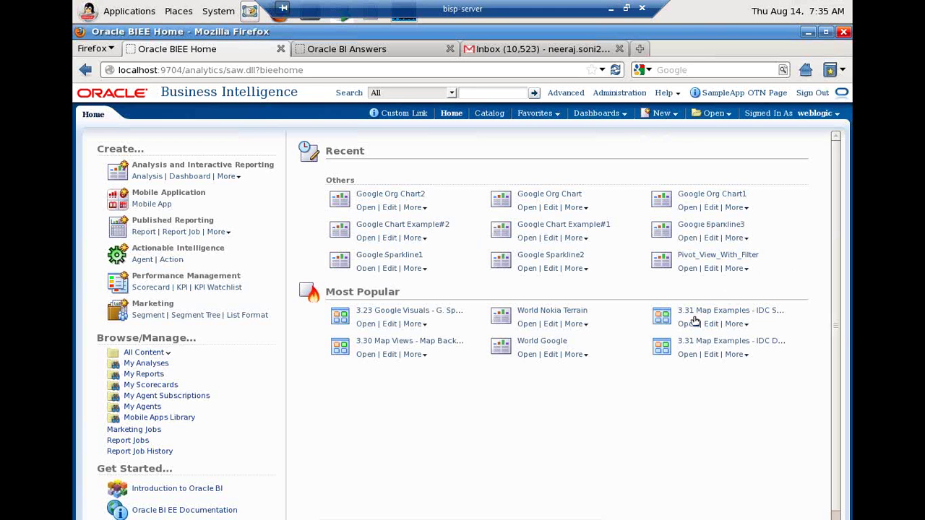
{"action": "left_click", "coordinate": [662, 114]}
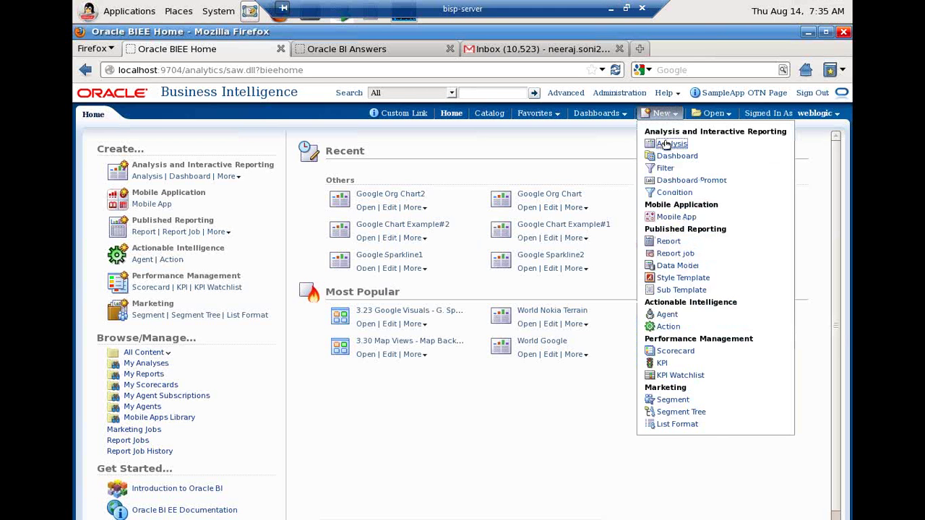
{"action": "left_click", "coordinate": [666, 144]}
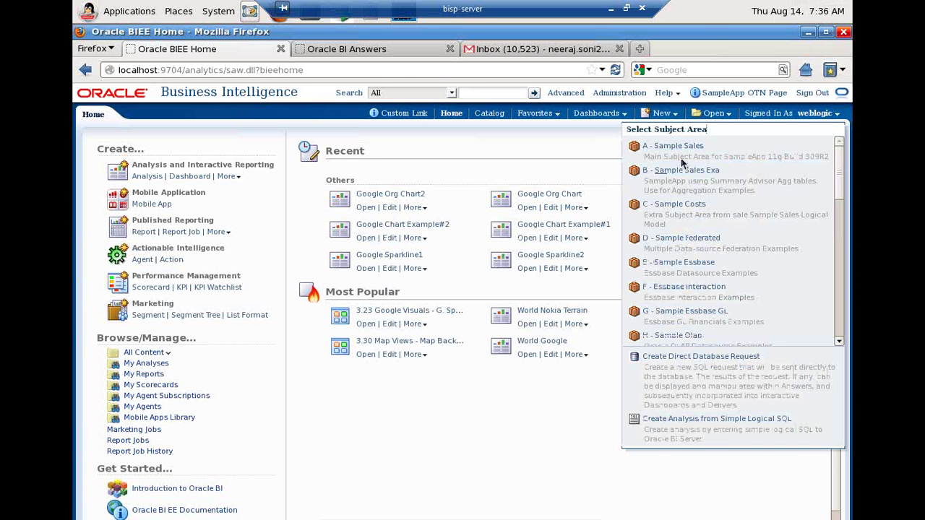
{"action": "left_click", "coordinate": [681, 145]}
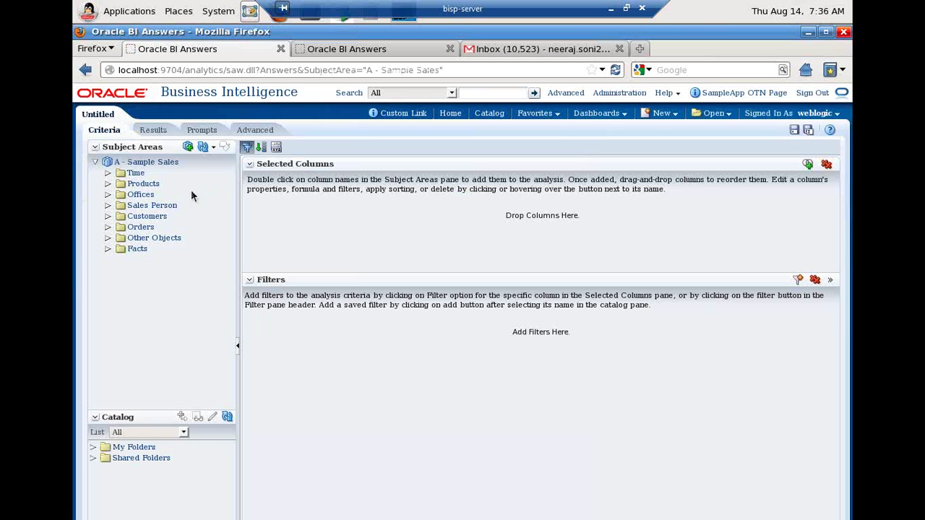
Add Sales Person columns E1 Sales Rep Name, then E9 Manager Name, to Selected Columns.
{"action": "left_click", "coordinate": [109, 206]}
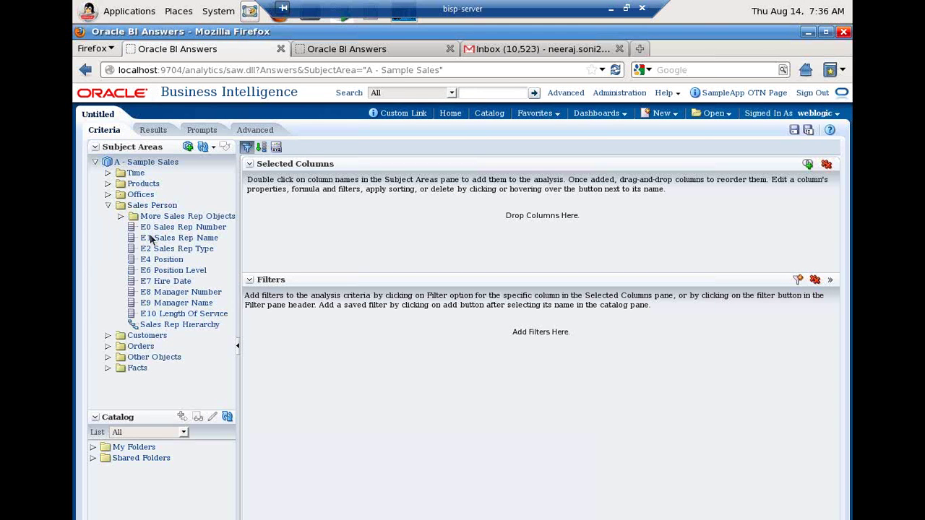
{"action": "left_click_drag", "start_coordinate": [160, 303], "coordinate": [314, 251]}
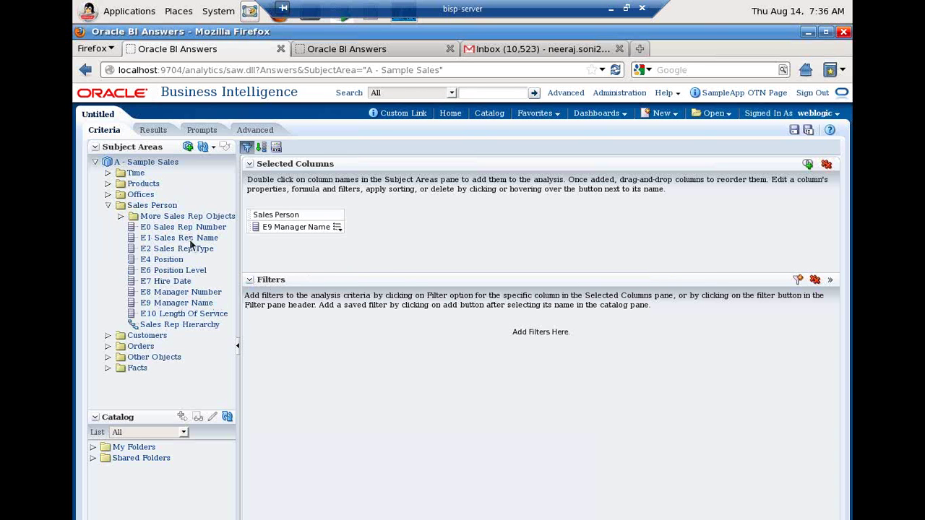
{"action": "left_click_drag", "start_coordinate": [191, 241], "coordinate": [264, 219]}
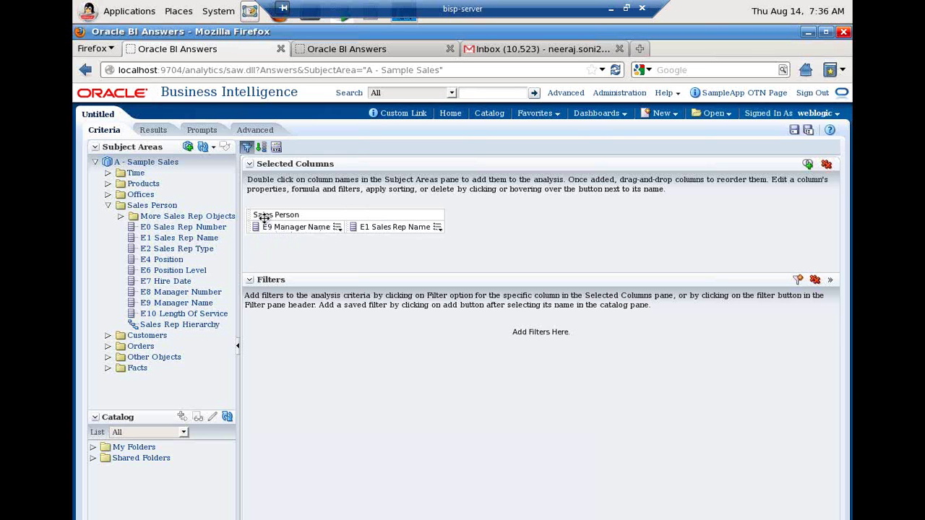
{"action": "left_click_drag", "start_coordinate": [378, 227], "coordinate": [261, 226]}
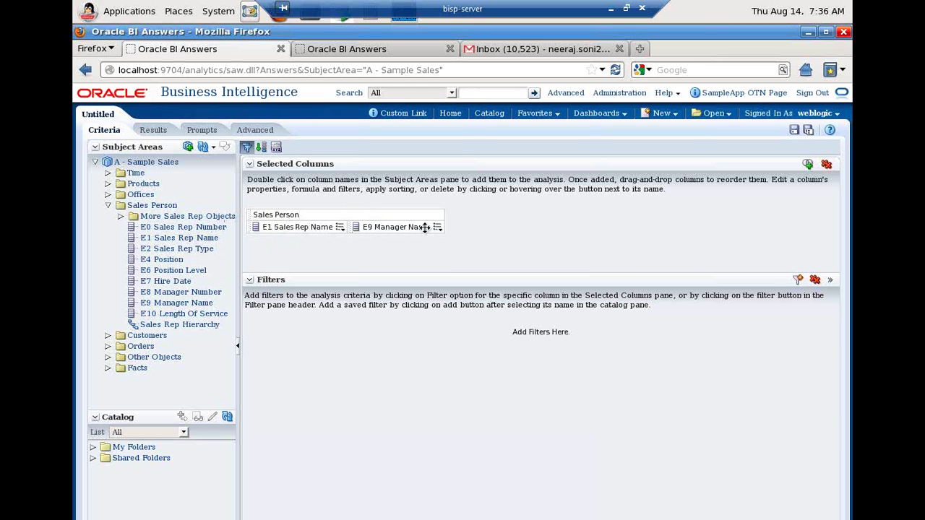
Add a Narrative view between Title and Table in Results and enlarge its Prefix box.
{"action": "left_click", "coordinate": [159, 133]}
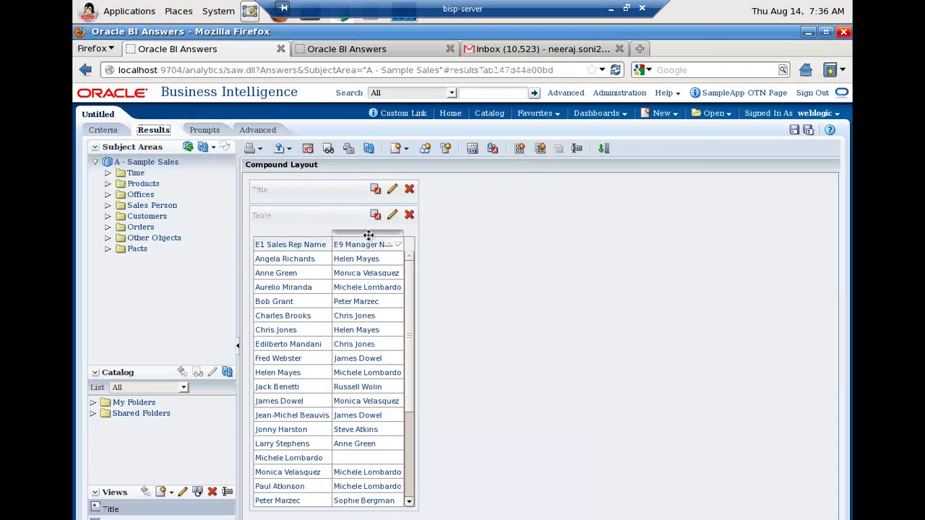
{"action": "left_click", "coordinate": [397, 148]}
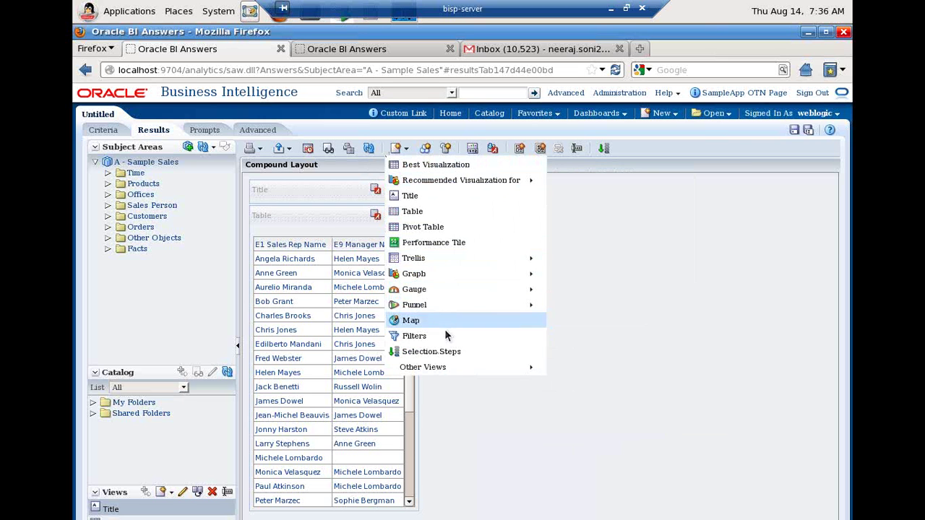
{"action": "mouse_move", "coordinate": [459, 377]}
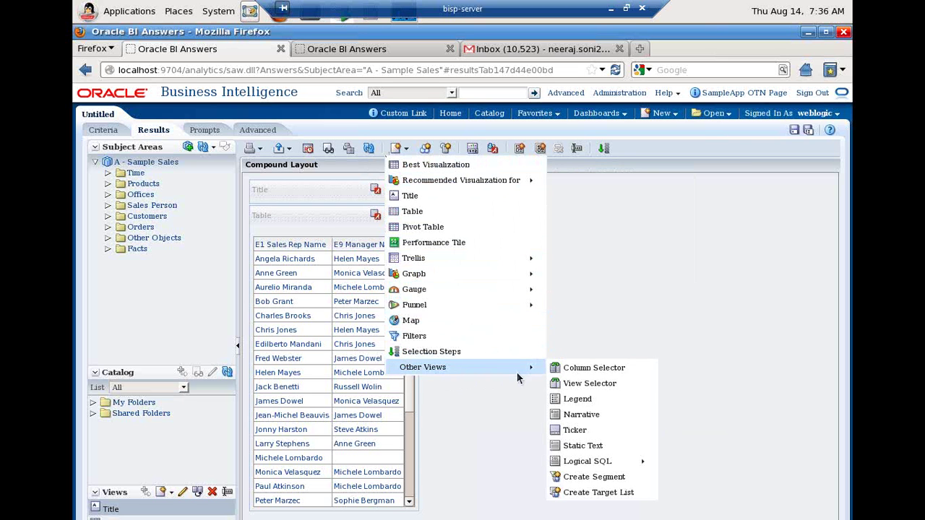
{"action": "left_click", "coordinate": [586, 421]}
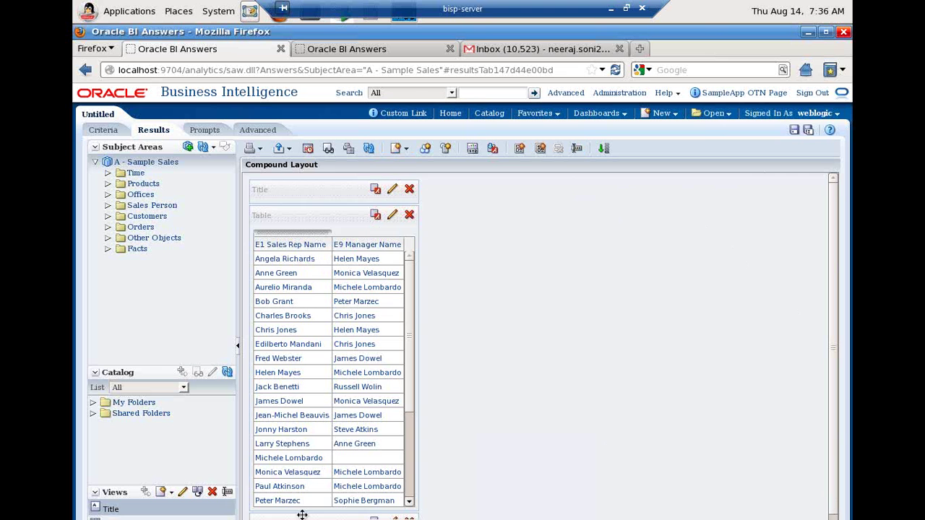
{"action": "left_click_drag", "start_coordinate": [302, 515], "coordinate": [343, 198]}
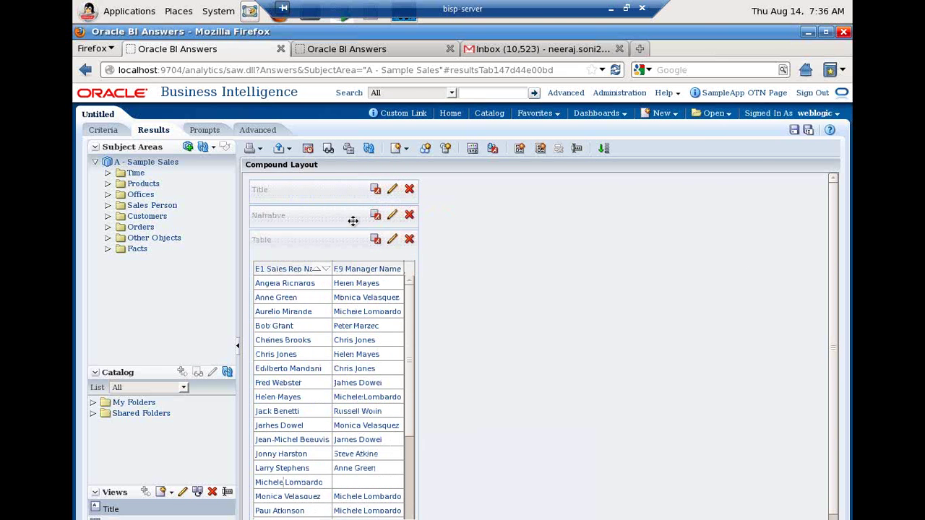
{"action": "left_click", "coordinate": [394, 215]}
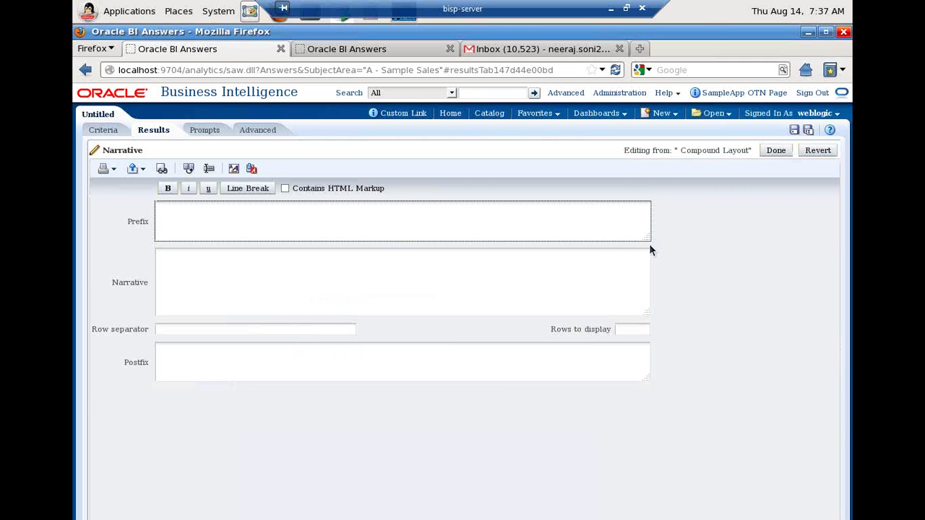
{"action": "left_click_drag", "start_coordinate": [646, 239], "coordinate": [660, 336]}
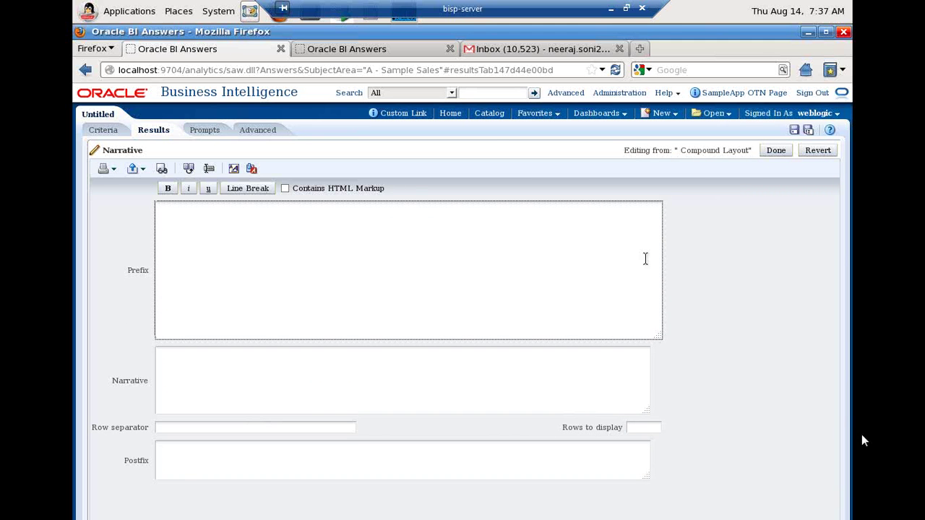
On PowerPoint slide 3, select the example code from the first script line through ToolTip.
{"action": "left_click", "coordinate": [611, 9]}
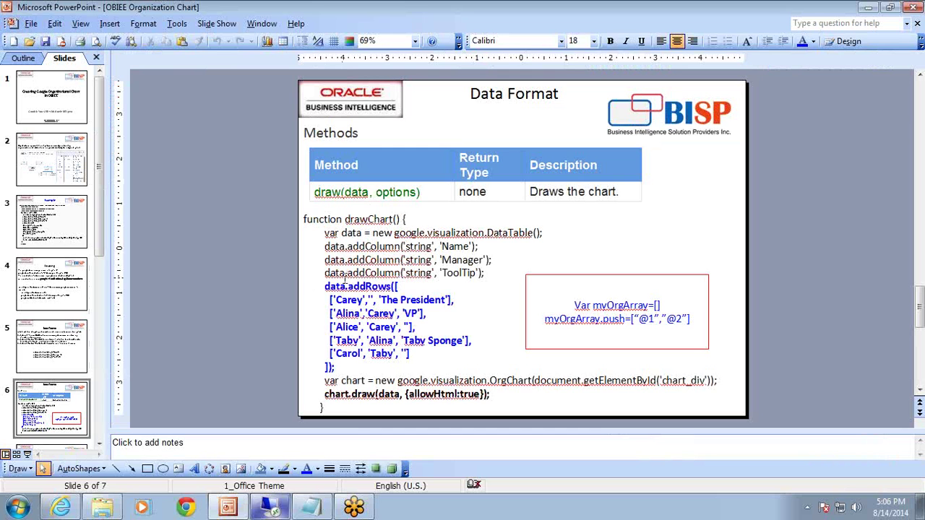
{"action": "left_click", "coordinate": [57, 204]}
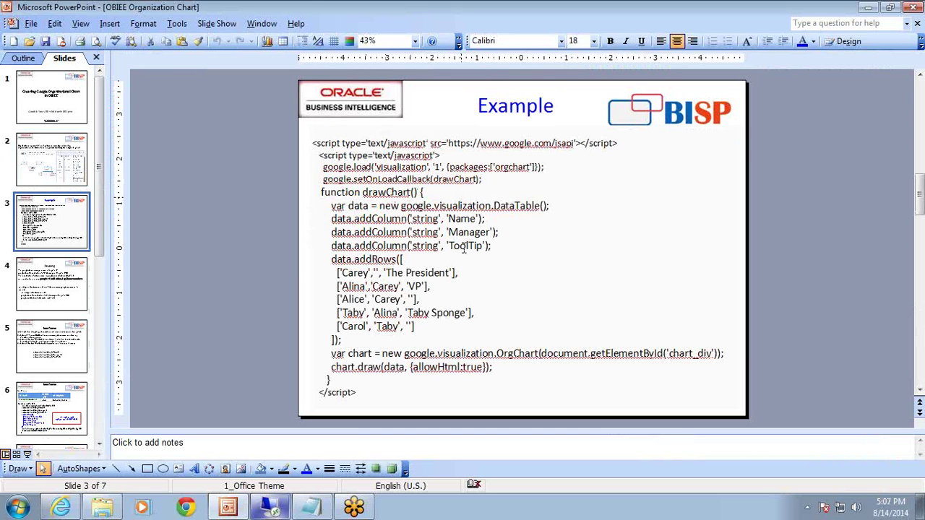
{"action": "left_click", "coordinate": [420, 255]}
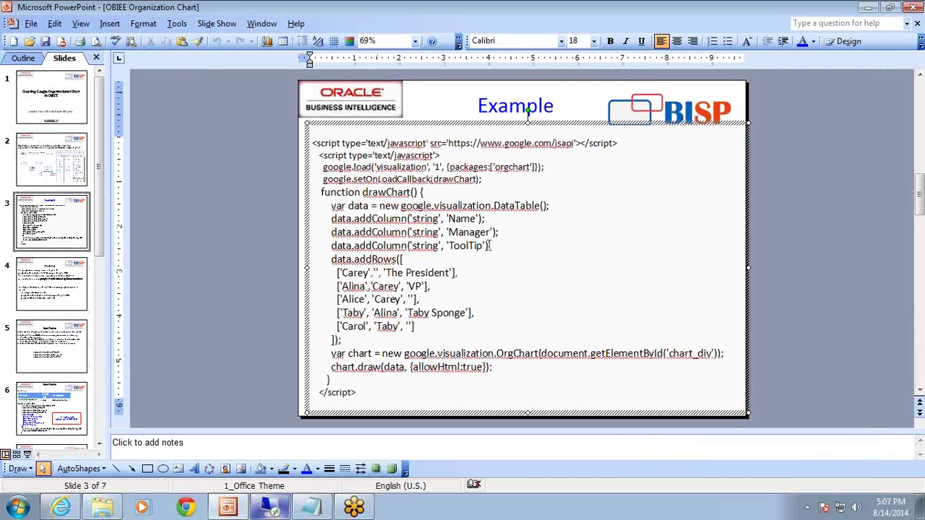
{"action": "left_click_drag", "start_coordinate": [491, 245], "coordinate": [313, 143]}
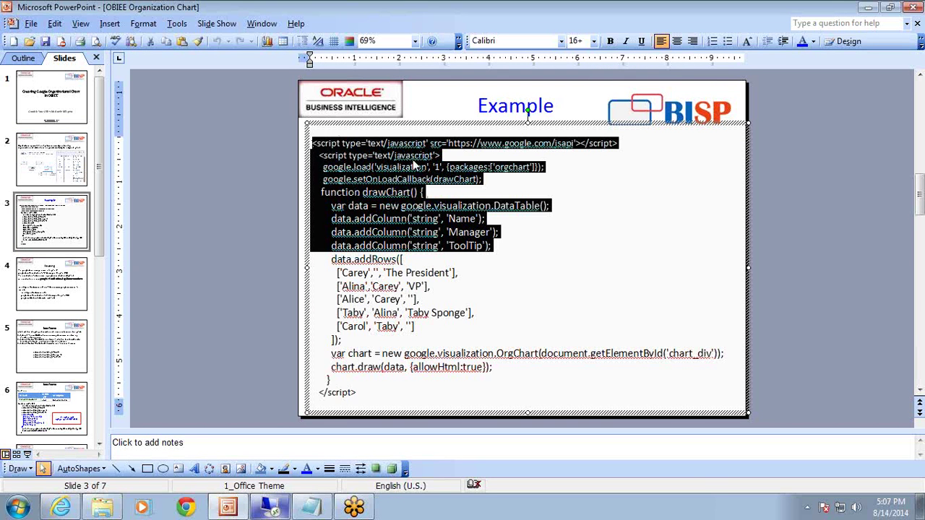
Paste the Answers URL into the Narrative view's Prefix field.
{"action": "left_click", "coordinate": [270, 507]}
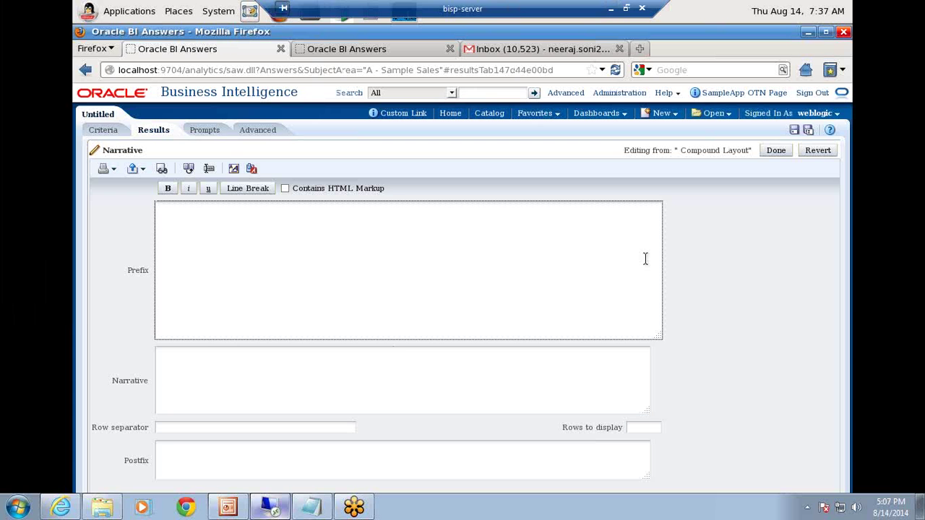
{"action": "left_click", "coordinate": [463, 227]}
{"action": "type", "text": "http://localhost:9704/analytics/saw.dll?Answers"}
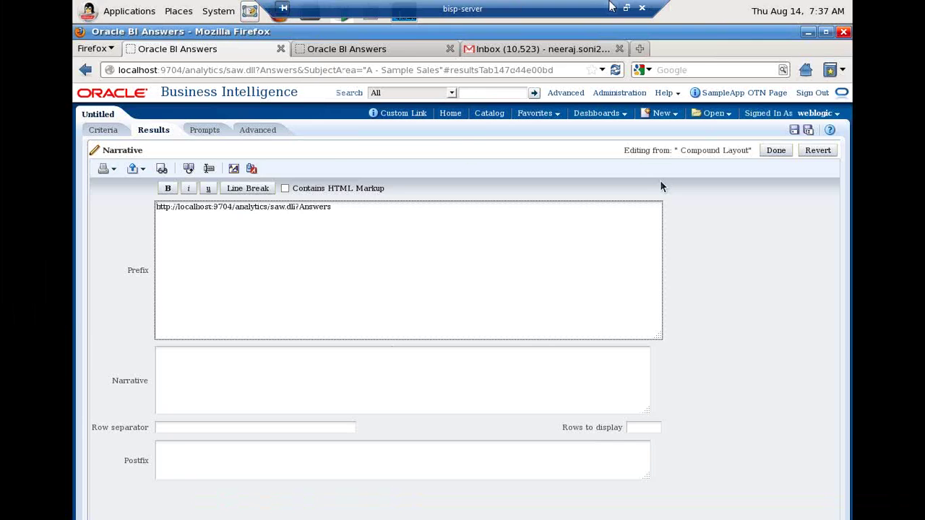
Copy the slide's org chart script and paste it over the URL in the Prefix.
{"action": "key", "text": "alt+Tab"}
{"action": "right_click", "coordinate": [397, 172]}
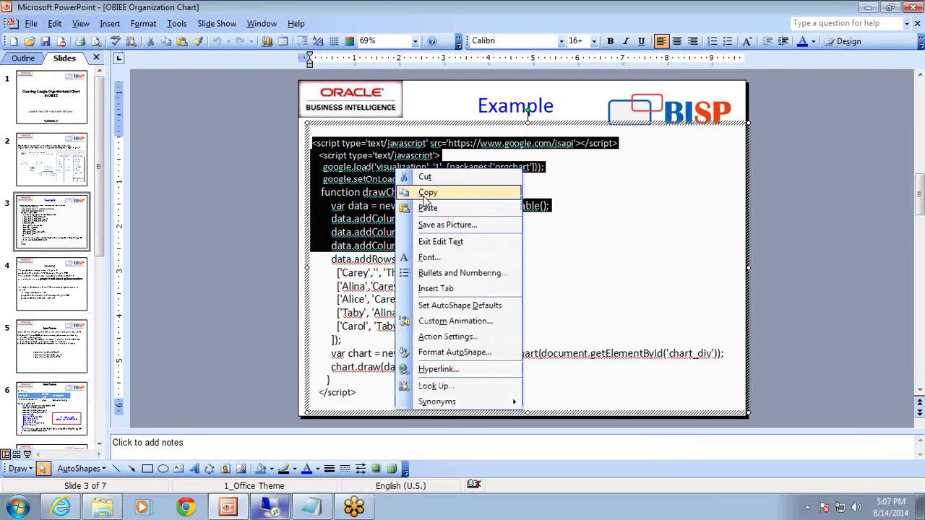
{"action": "left_click", "coordinate": [426, 192]}
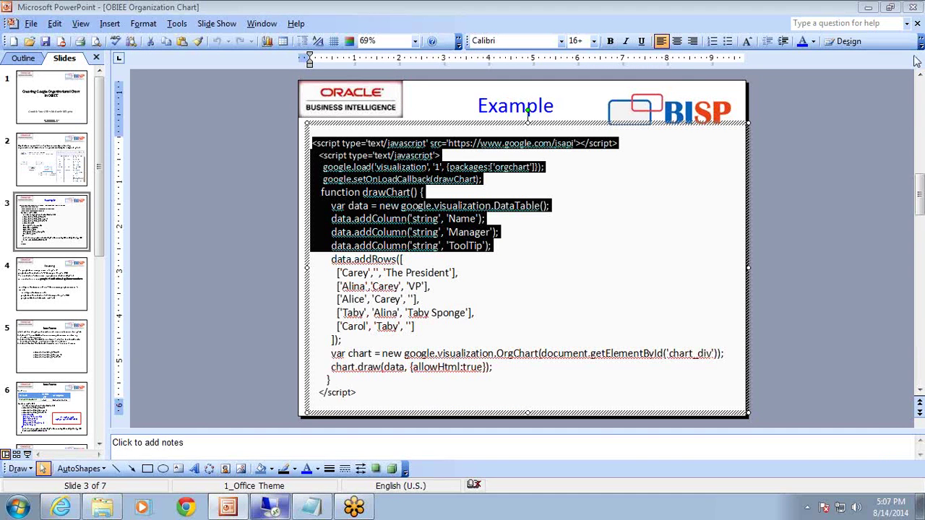
{"action": "key", "text": "alt+Tab"}
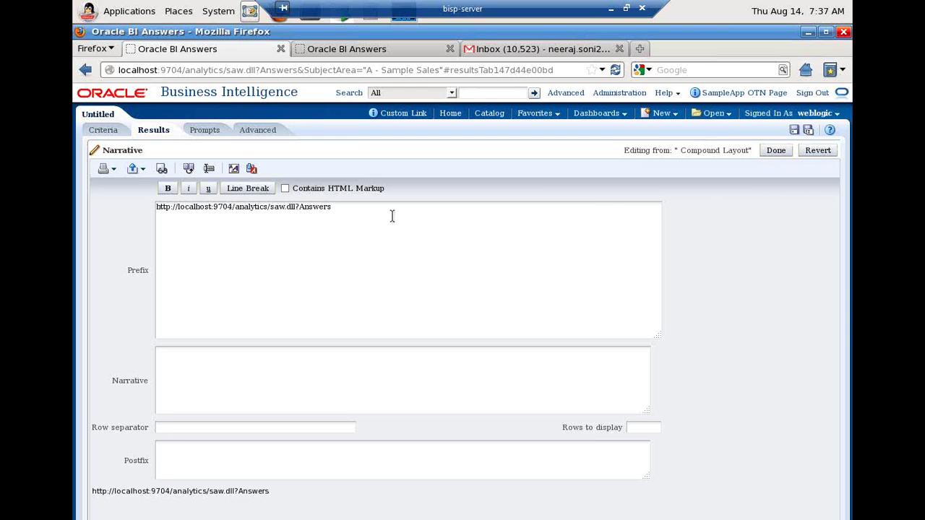
{"action": "left_click", "coordinate": [382, 216]}
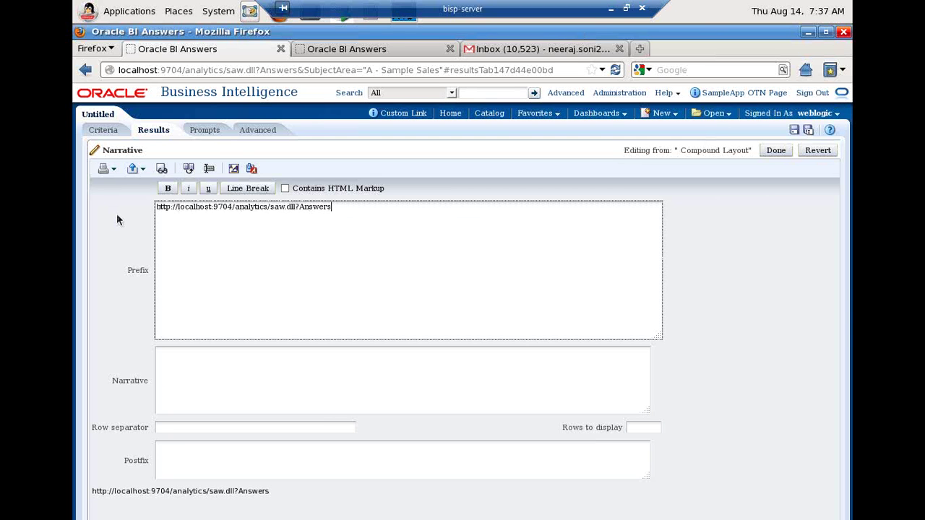
{"action": "key", "text": "ctrl+shift+Left"}
{"action": "key", "text": "ctrl+shift+Left"}
{"action": "key", "text": "ctrl+shift+Left"}
{"action": "key", "text": "ctrl+shift+Left"}
{"action": "key", "text": "ctrl+shift+Left"}
{"action": "key", "text": "ctrl+shift+Left"}
{"action": "key", "text": "ctrl+shift+Left"}
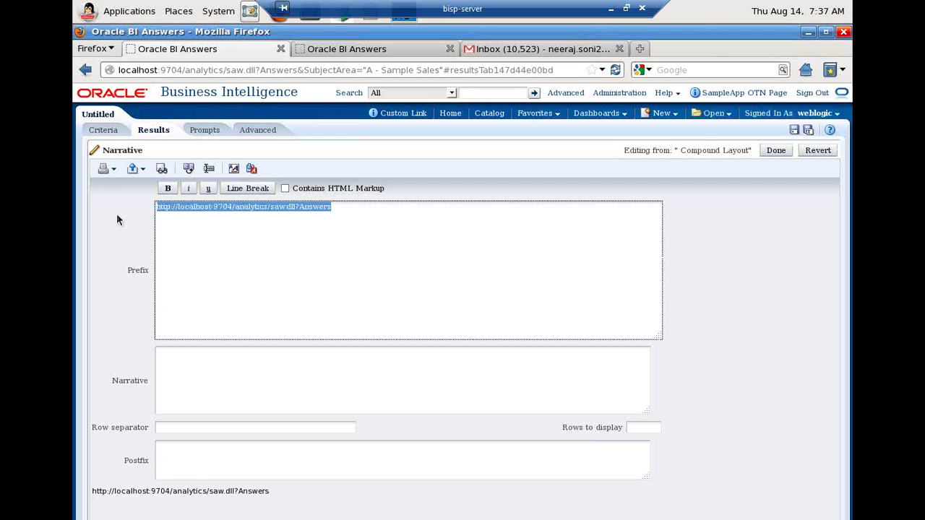
{"action": "type", "text": "<script type='text/javascript' src='https://www.google.com/jsapi'></script>     <script type='text/javascript'> if(document.URL.indexOf(\"saw.dll?Answers\") == -1) {       google.load('visualization', '1', {packages:['orgchart']});       google.setOnLoadCallback(drawOrgChart); }       function drawOrgChart() { if(document.URL.indexOf(\"saw.dll?Answers\") == -1) {       var data = new google.visualization.DataTable();         data.addColumn('string', 'Name');         data.addColumn('string', 'Manager');         var myOrgArray=[];         var tempStr = \"\";"}
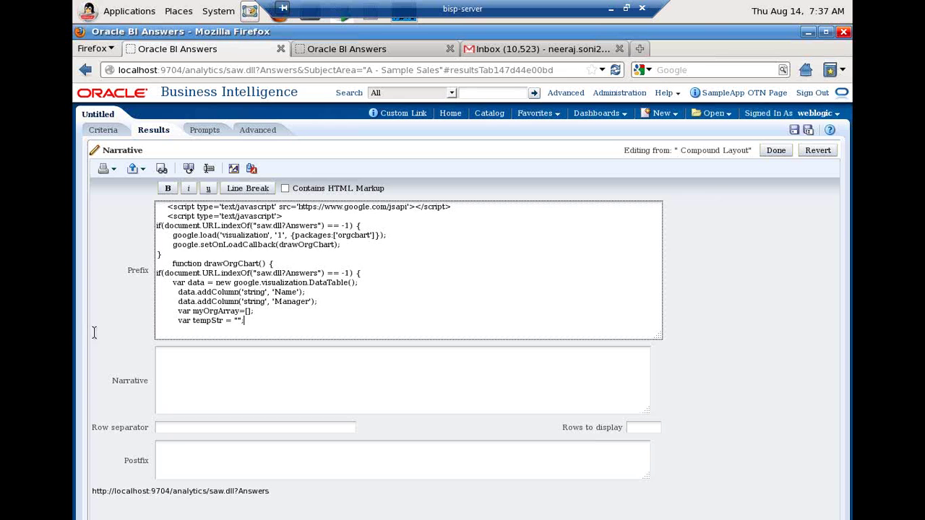
{"action": "key", "text": "shift+Up"}
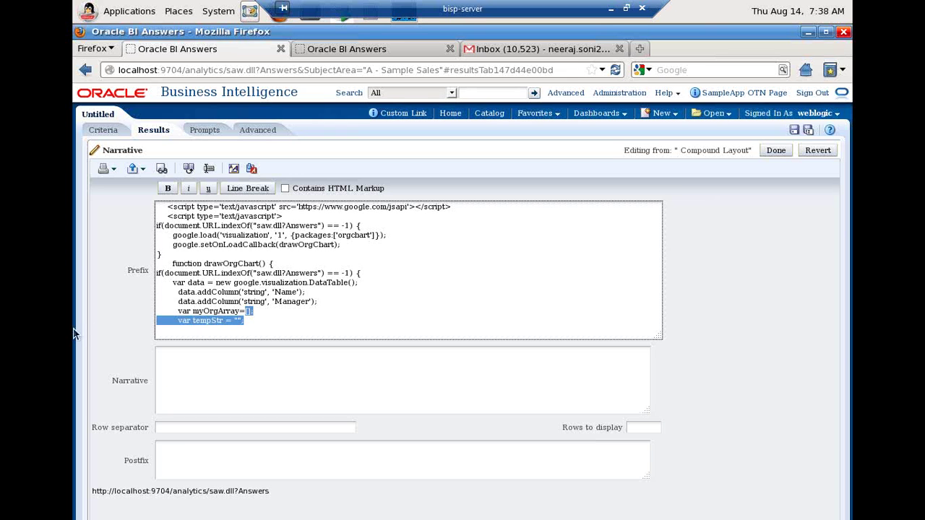
{"action": "key", "text": "Left"}
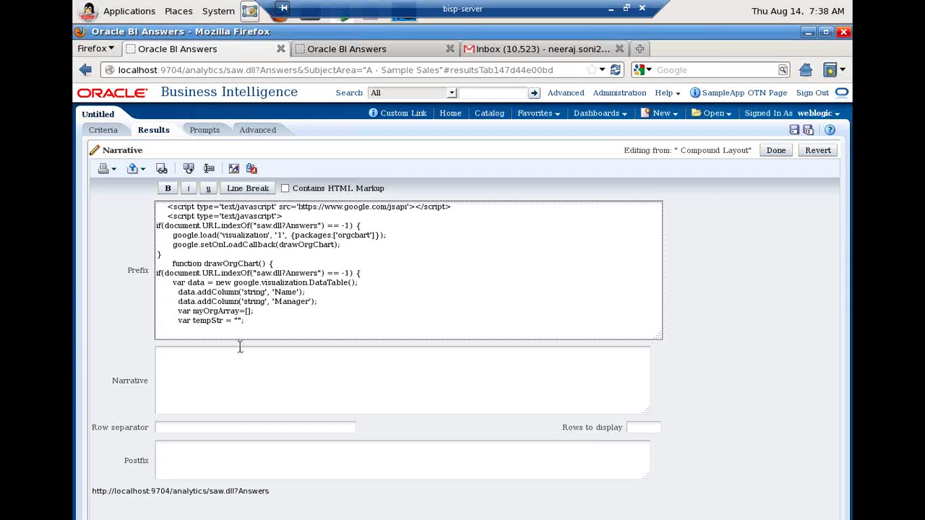
Enter the row template myOrgArray.push(["@1","@2"]) in the Narrative field, fixing the parentheses.
{"action": "left_click", "coordinate": [223, 367]}
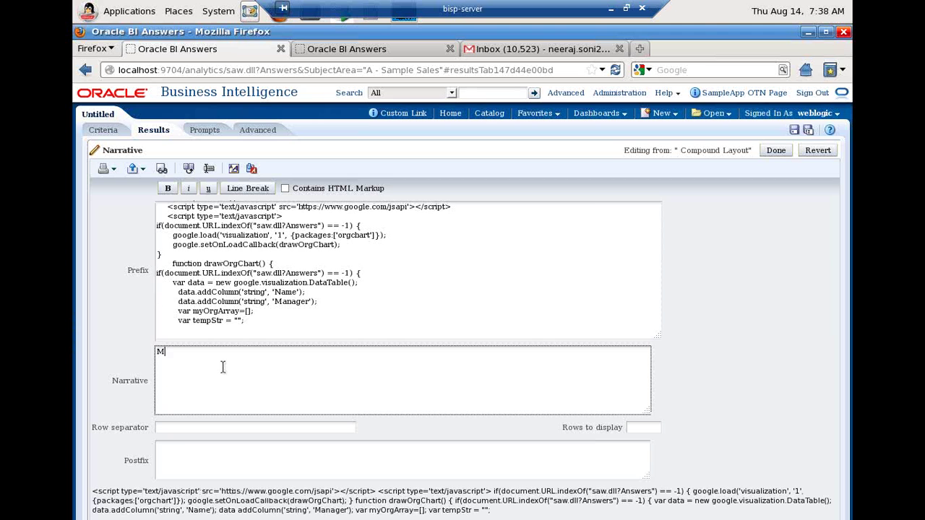
{"action": "key", "text": "BackSpace"}
{"action": "type", "text": "myO"}
{"action": "type", "text": "([\"@1\",\"@2\""}
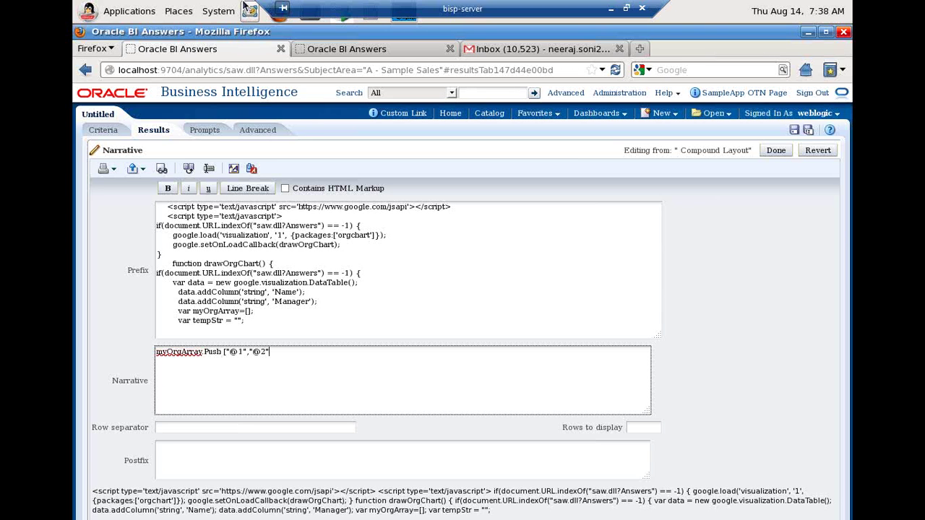
{"action": "type", "text": ")"}
{"action": "key", "text": "shift+Tab"}
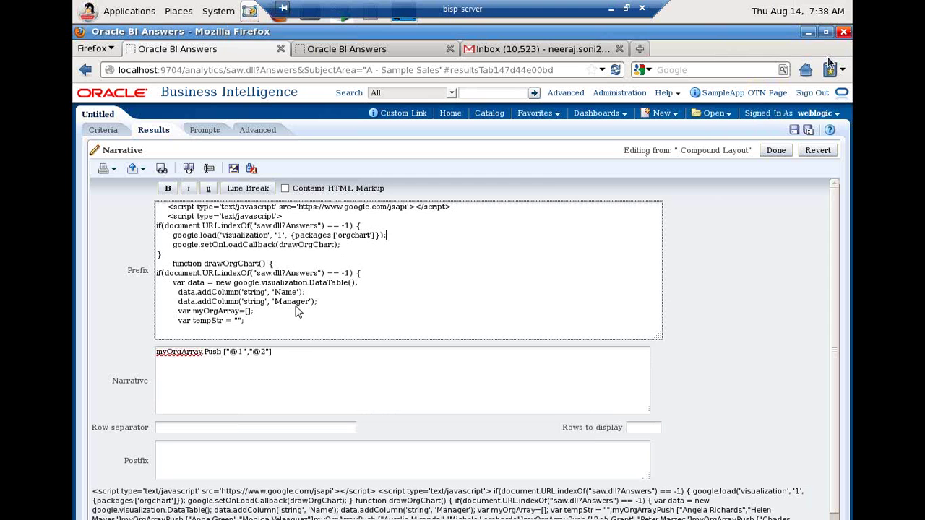
{"action": "left_click", "coordinate": [830, 71]}
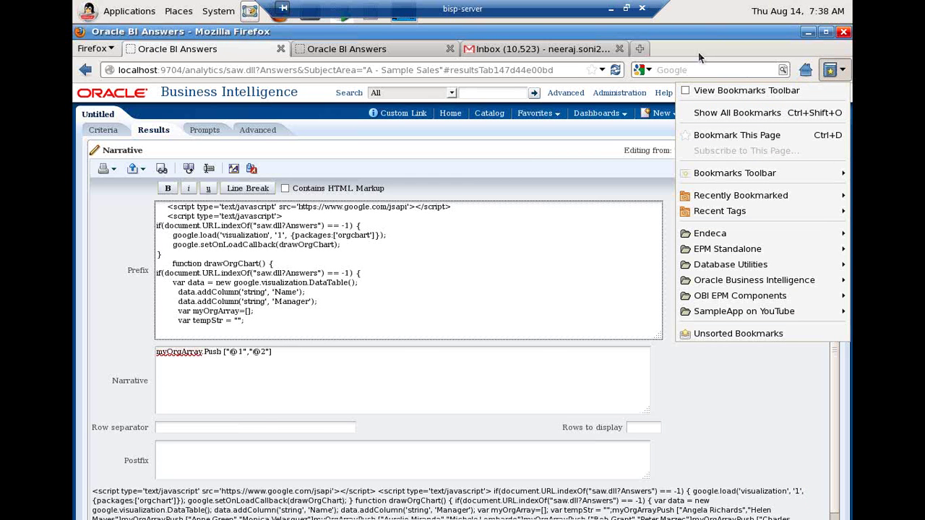
{"action": "left_click", "coordinate": [319, 350]}
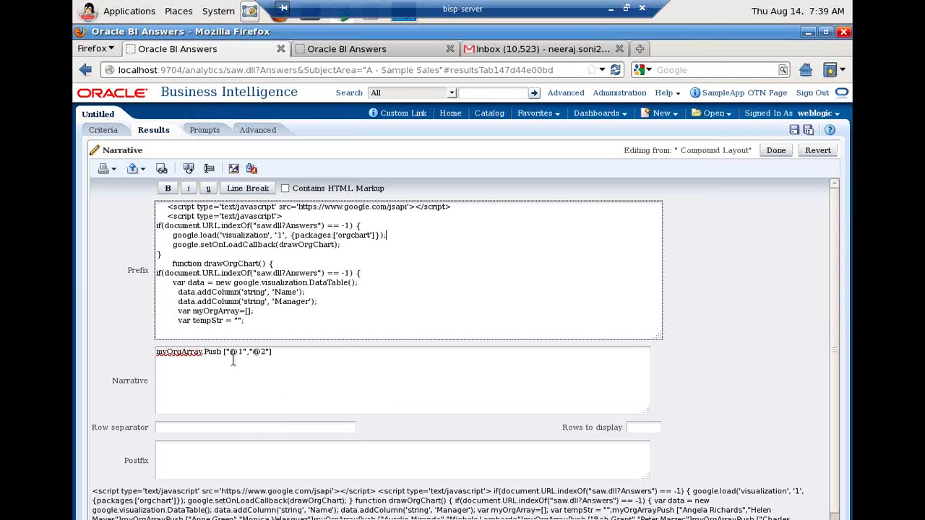
{"action": "left_click", "coordinate": [206, 353]}
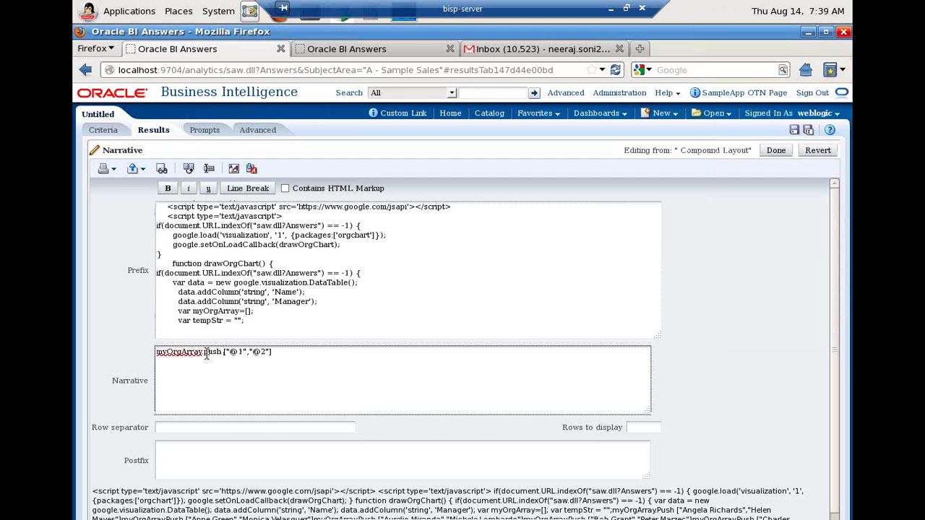
{"action": "type", "text": "("}
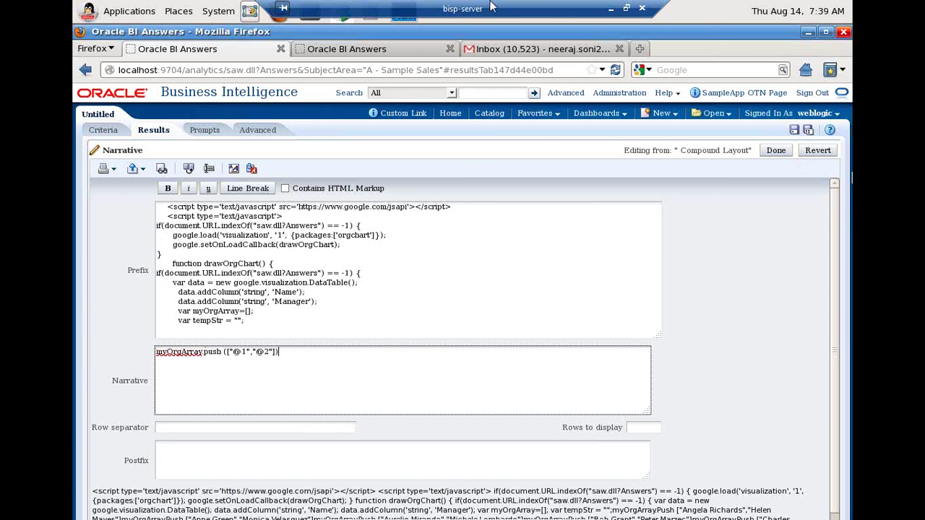
Paste the slide's code from var chart through </script> into the Postfix and enlarge the box.
{"action": "left_click", "coordinate": [609, 11]}
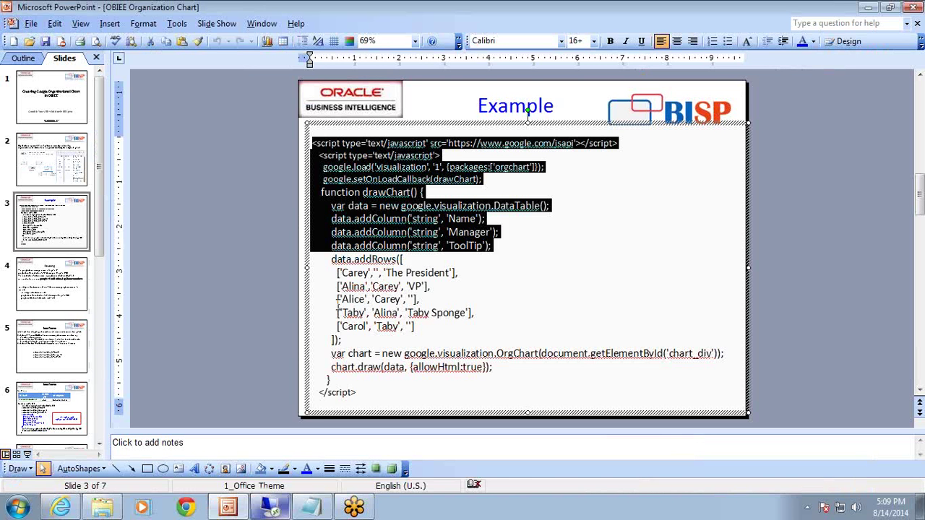
{"action": "left_click_drag", "start_coordinate": [328, 338], "coordinate": [489, 395]}
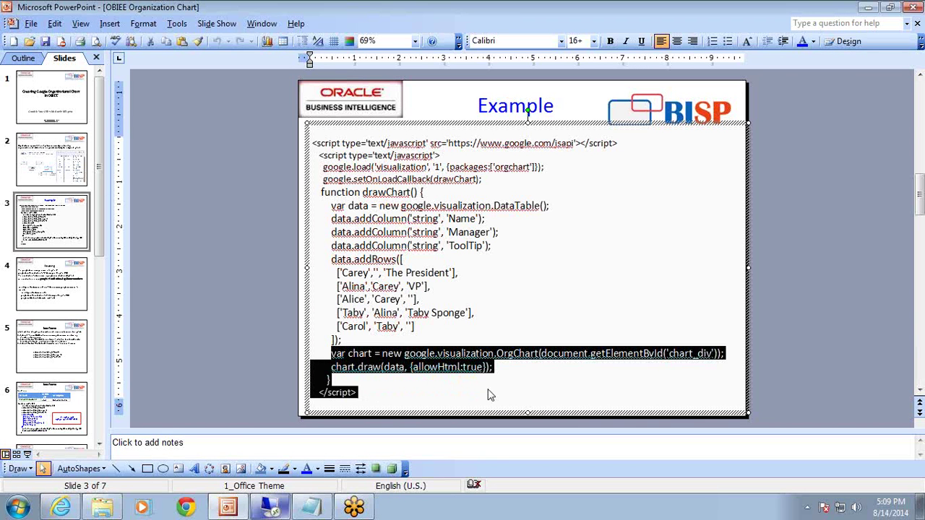
{"action": "left_click", "coordinate": [271, 508]}
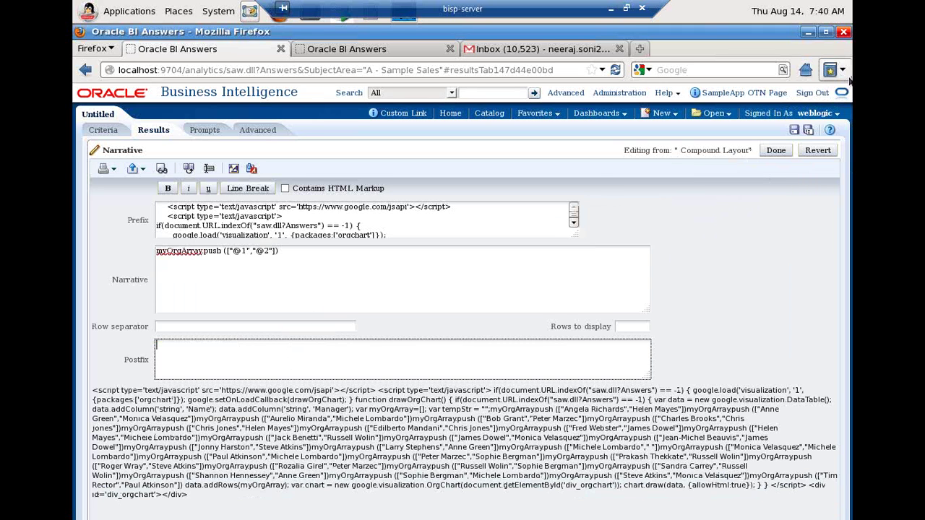
{"action": "right_click", "coordinate": [328, 367]}
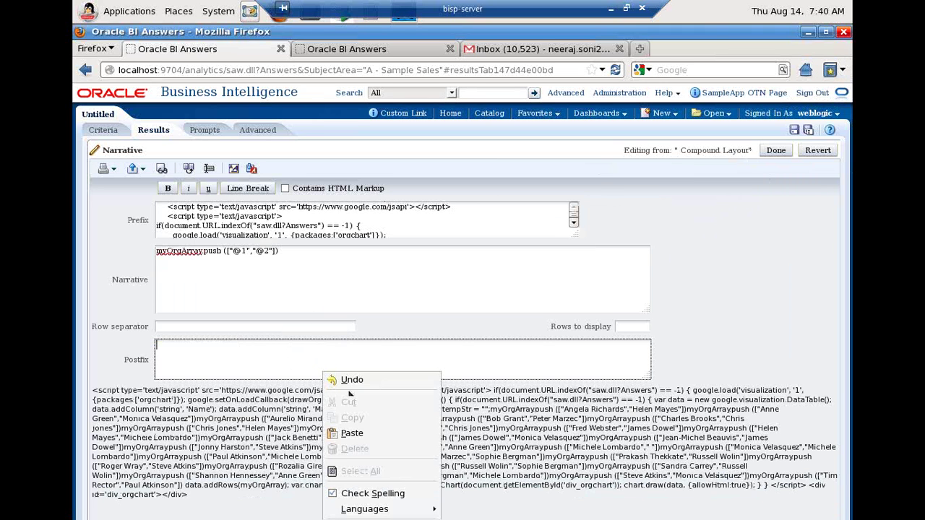
{"action": "left_click", "coordinate": [362, 434]}
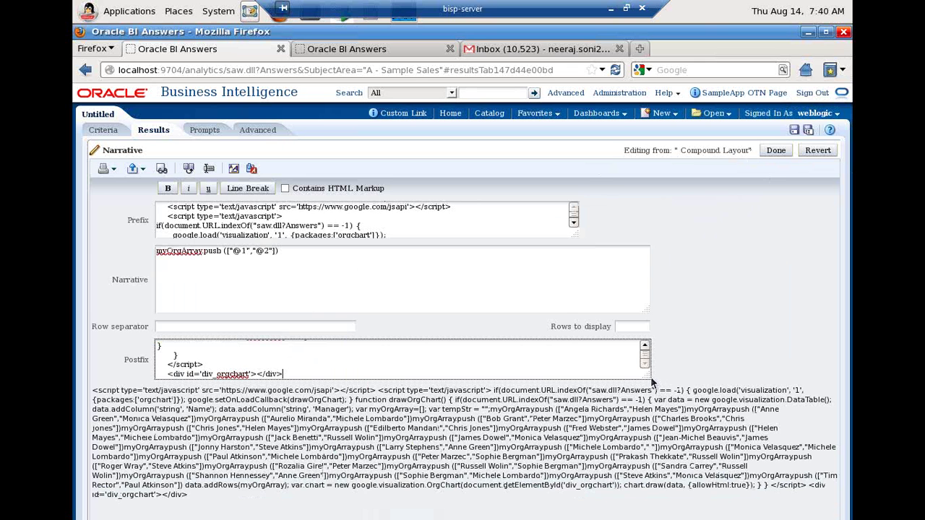
{"action": "left_click_drag", "start_coordinate": [649, 379], "coordinate": [671, 444]}
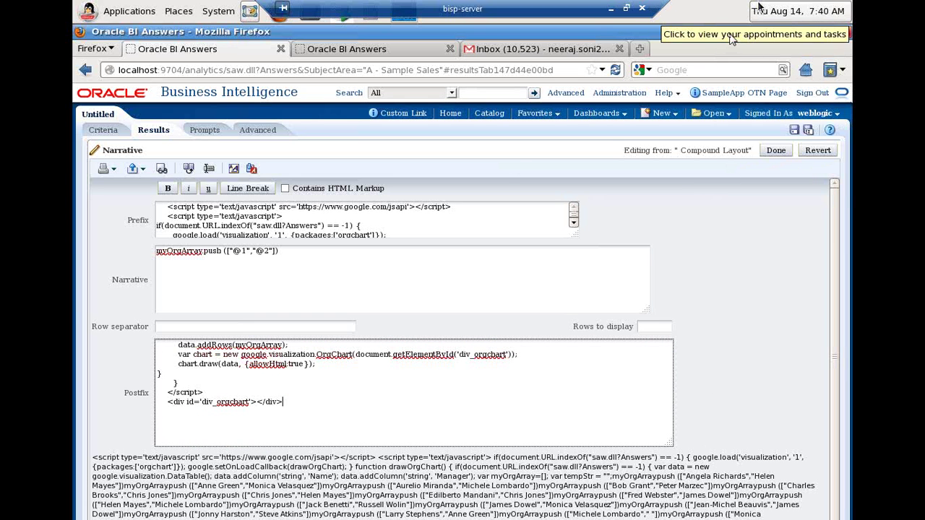
Save the analysis under the name Google_Org_Chart in My Folders.
{"action": "left_click", "coordinate": [793, 131]}
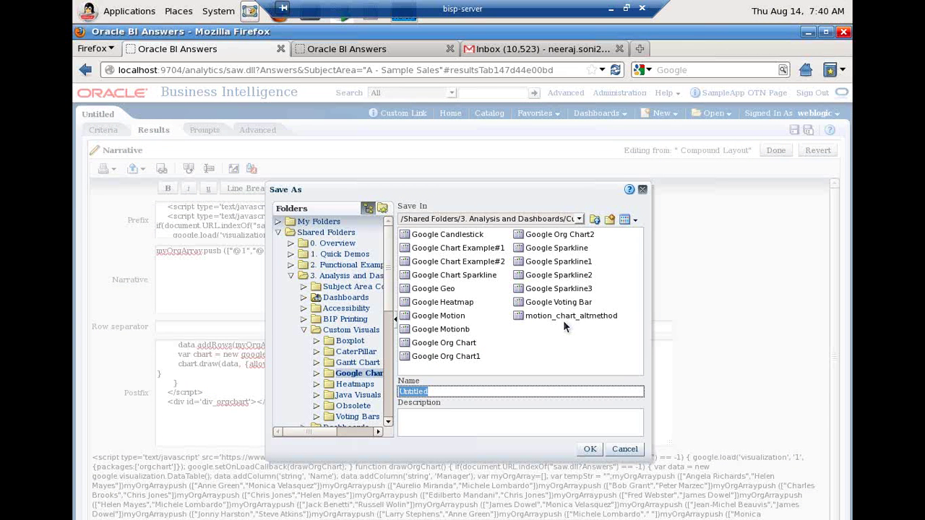
{"action": "type", "text": "GOogle_Org_Chart"}
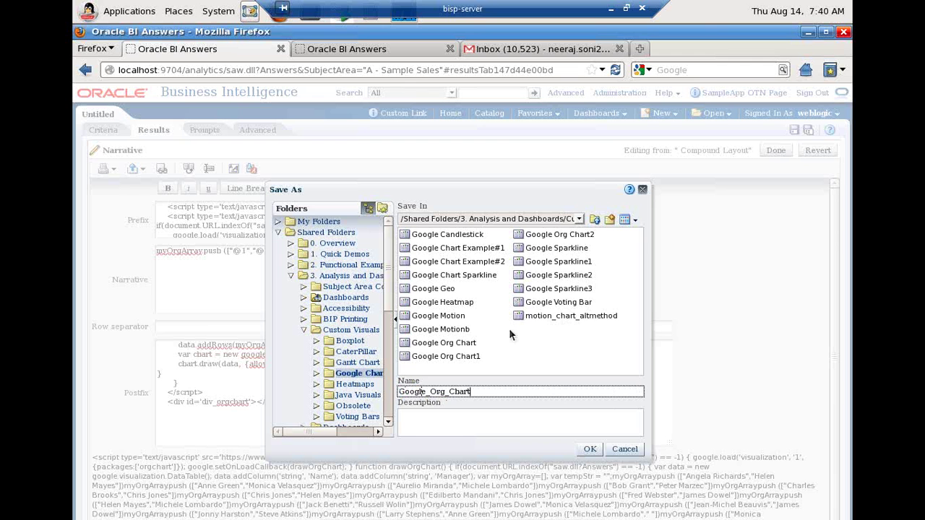
{"action": "left_click", "coordinate": [311, 222]}
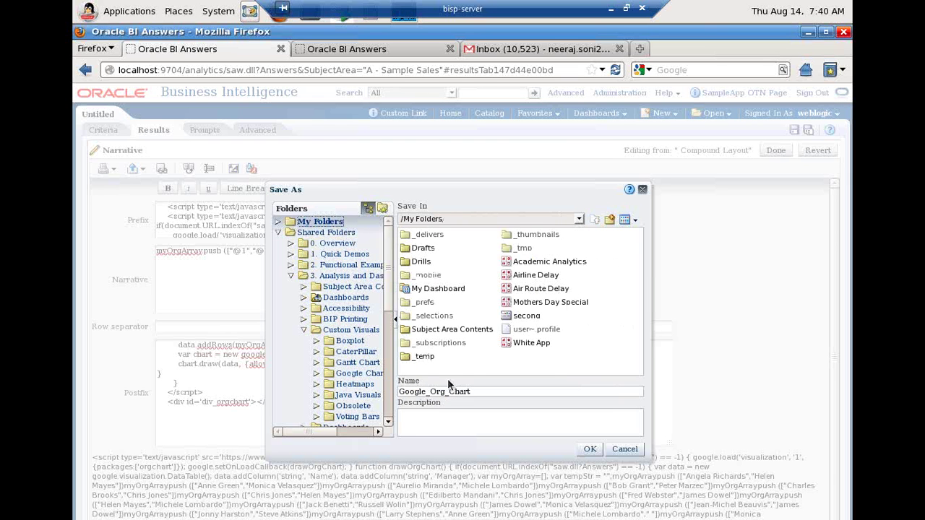
{"action": "left_click", "coordinate": [590, 450]}
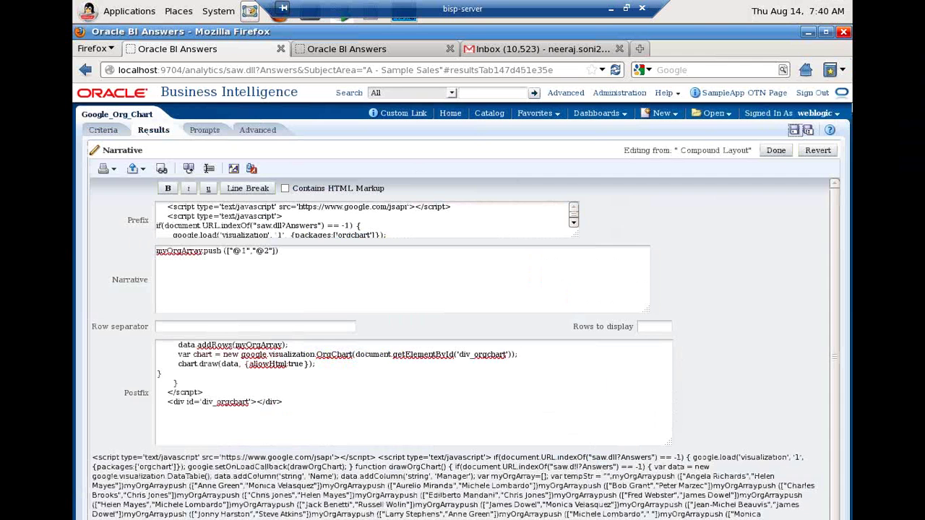
Finish the narrative edit and preview Google Org Chart2 as it would appear on a dashboard.
{"action": "left_click", "coordinate": [775, 150]}
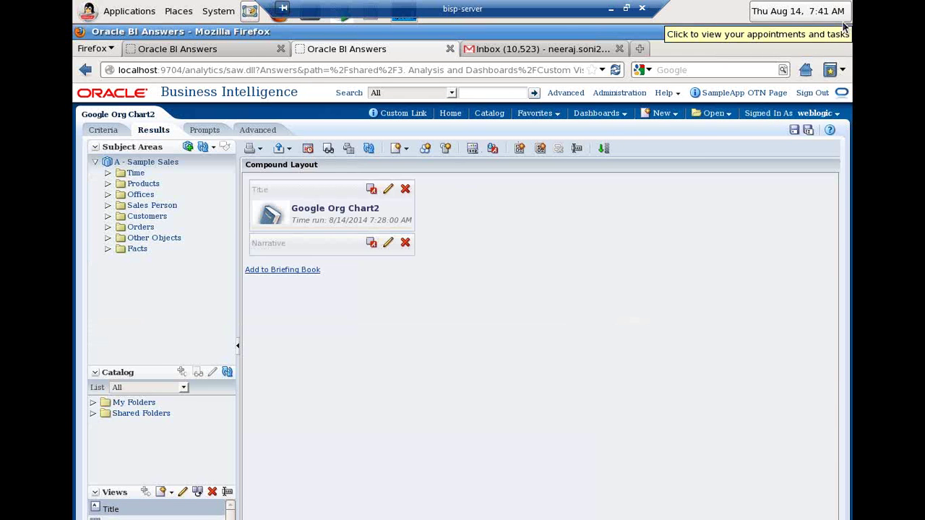
{"action": "left_click", "coordinate": [327, 150]}
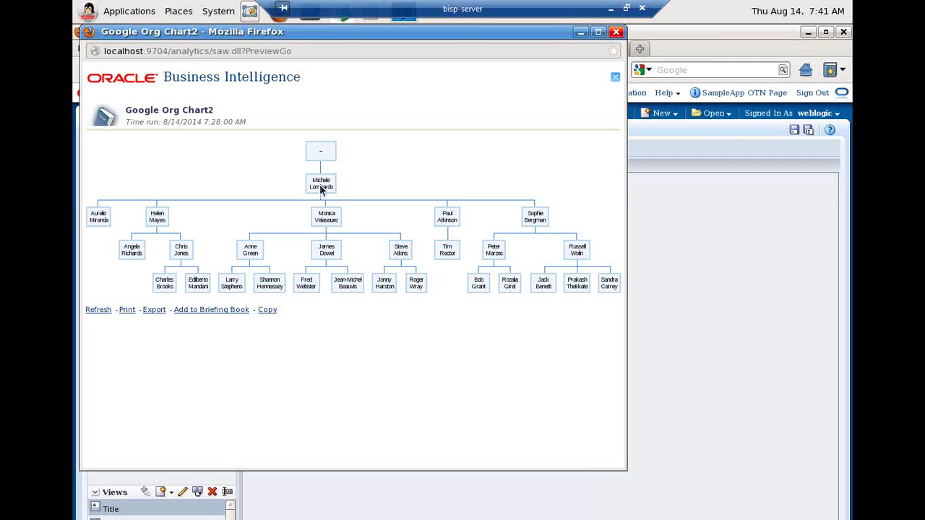
Maximize the preview window to show the whole rep–manager org chart.
{"action": "left_click", "coordinate": [598, 32]}
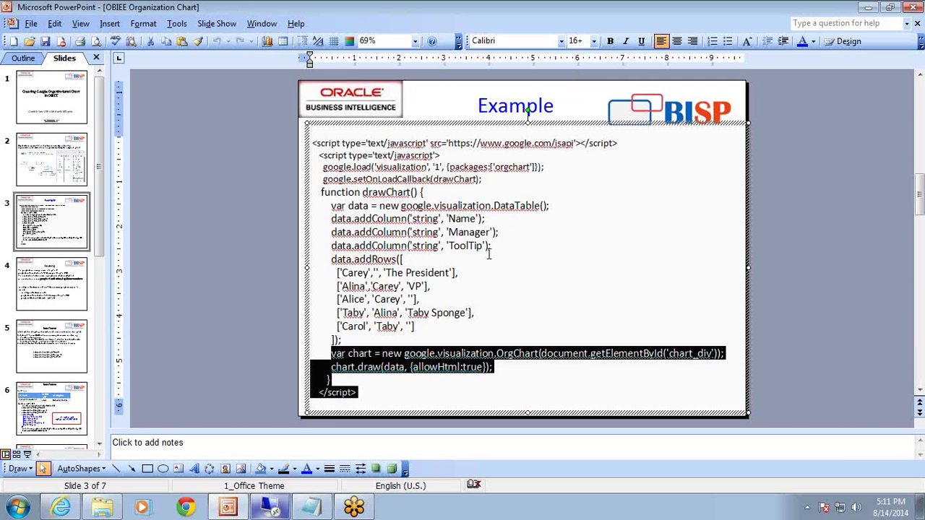
Switch the PowerPoint presentation to slide 6, 'Data Format'.
{"action": "left_click", "coordinate": [60, 389]}
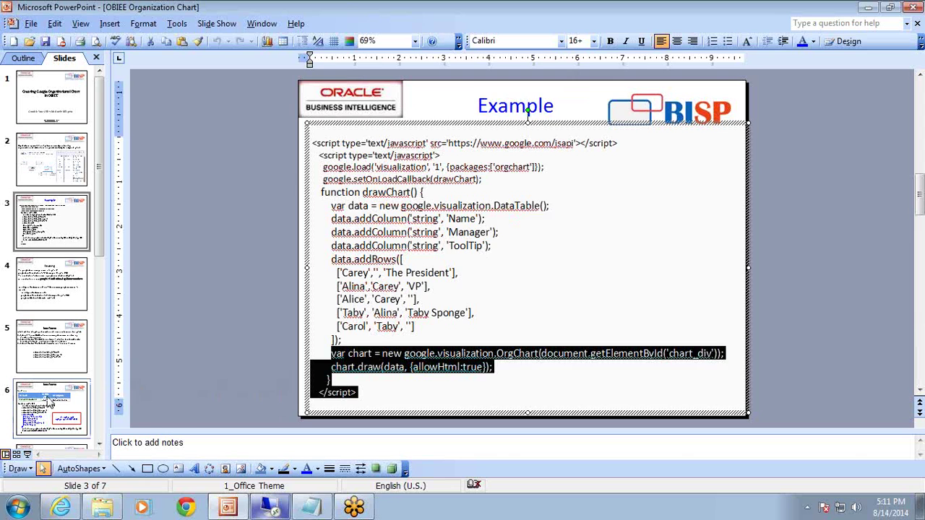